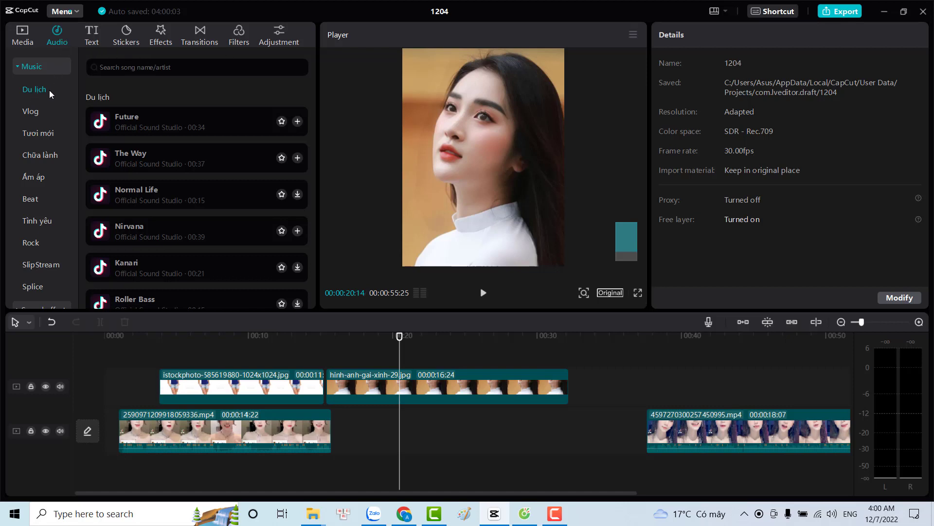
- Add the Future music track to the timeline starting at about 16 seconds and play part of it
{"action": "left_click_drag", "start_coordinate": [141, 120], "coordinate": [335, 469]}
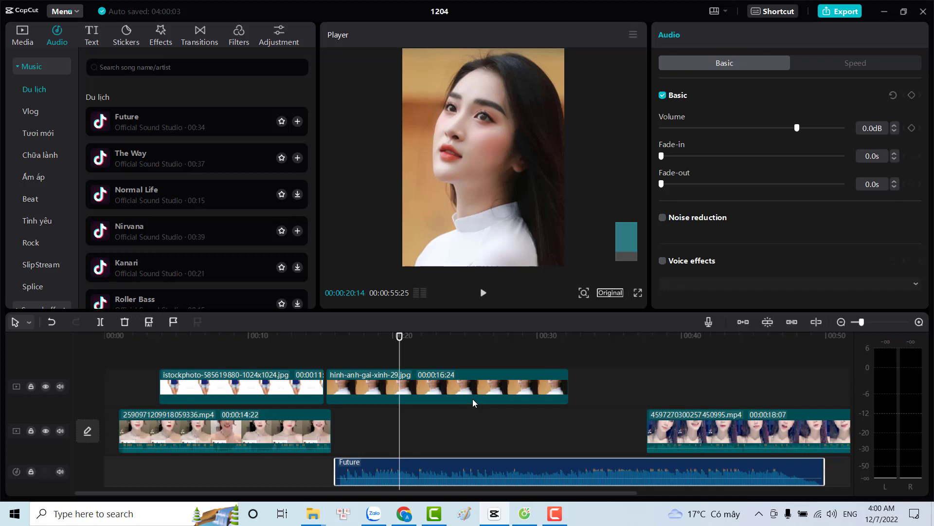
{"action": "left_click", "coordinate": [483, 294]}
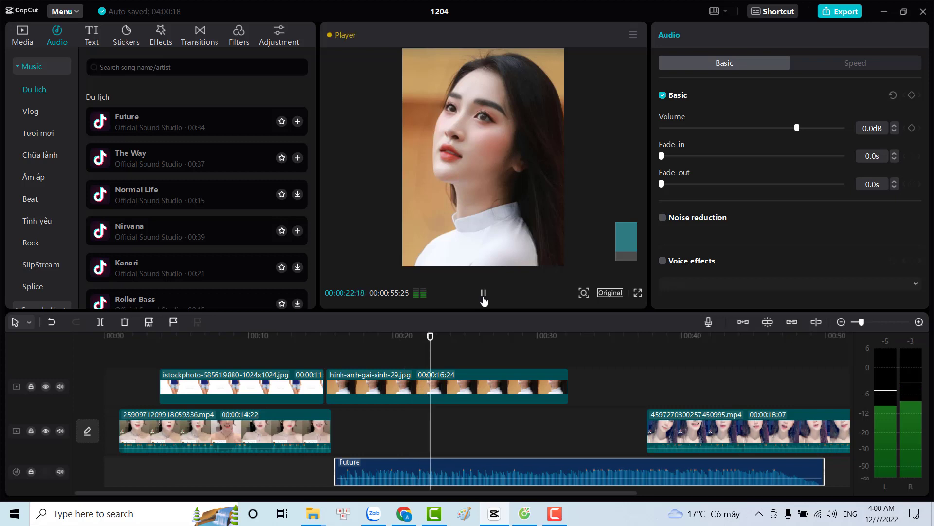
{"action": "key", "text": "space"}
{"action": "mouse_move", "coordinate": [494, 479]}
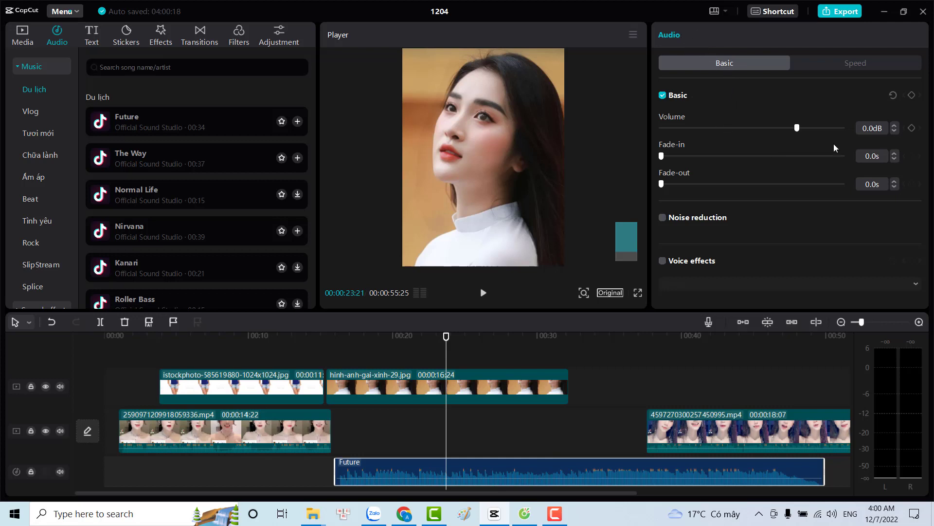
- Try the Future track at -9.5 dB in playback and return its volume to 0.0 dB
{"action": "left_click_drag", "start_coordinate": [798, 128], "coordinate": [764, 129]}
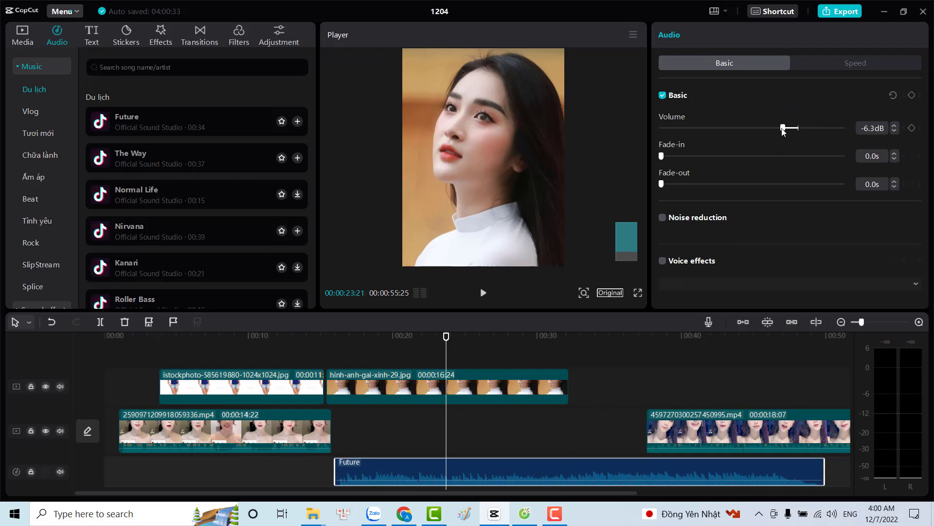
{"action": "mouse_move", "coordinate": [784, 128]}
{"action": "left_mouse_down"}
{"action": "mouse_move", "coordinate": [822, 130]}
{"action": "mouse_move", "coordinate": [781, 133]}
{"action": "left_mouse_up"}
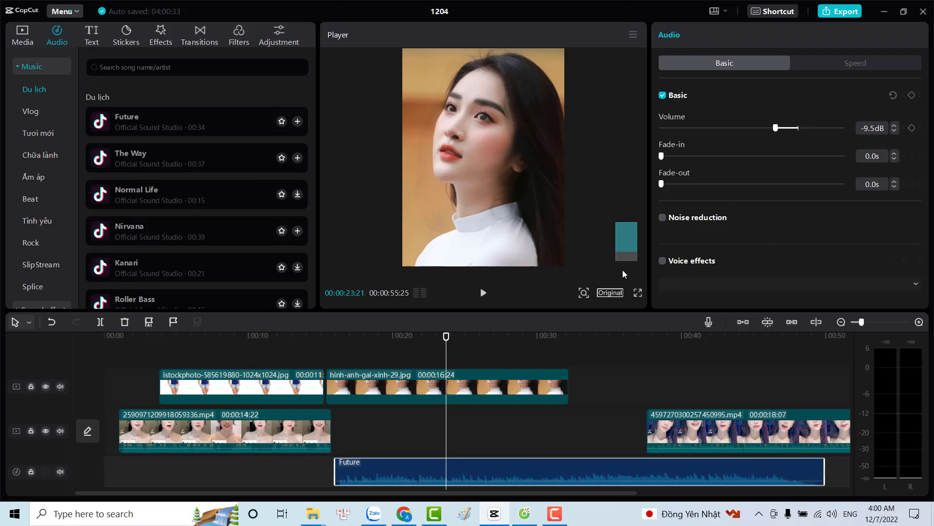
{"action": "left_click", "coordinate": [480, 295]}
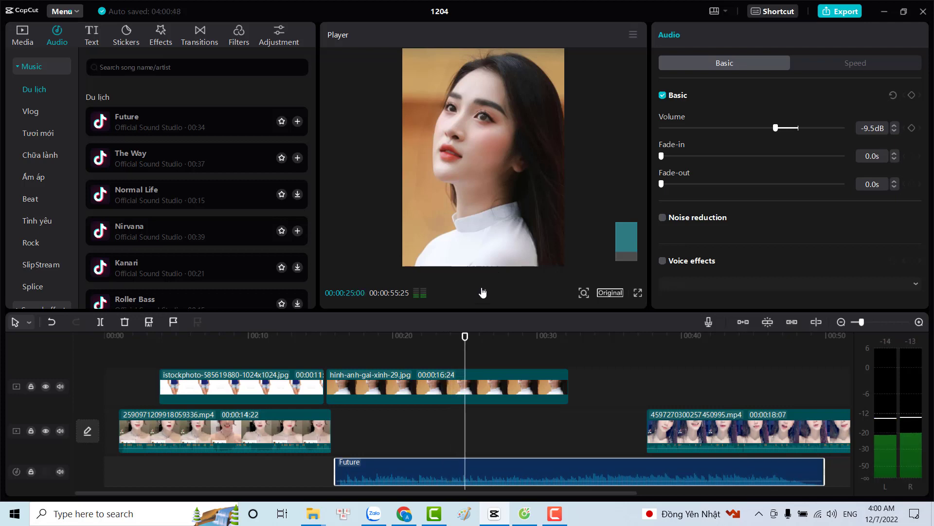
{"action": "left_click", "coordinate": [480, 295]}
{"action": "left_click_drag", "start_coordinate": [776, 127], "coordinate": [799, 127]}
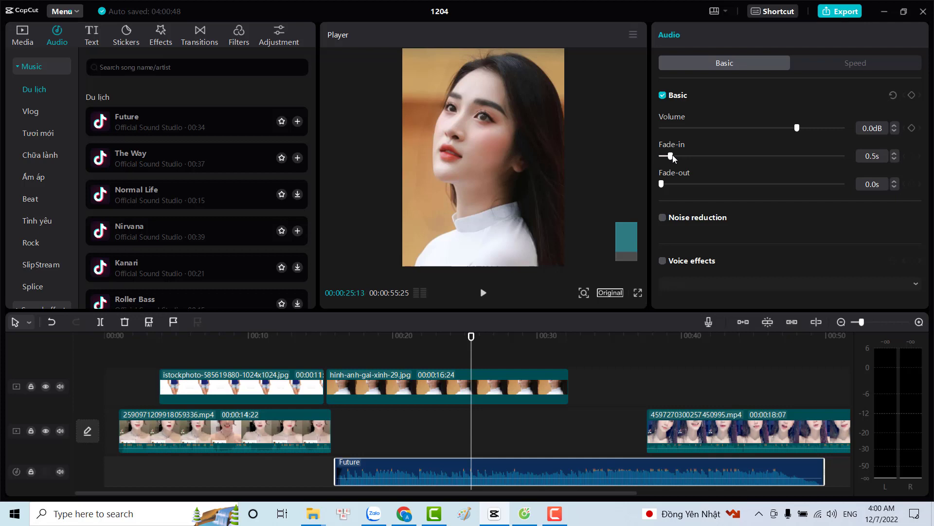
- Give the Future track a 1.3 s fade-in and play it from its start
{"action": "left_click_drag", "start_coordinate": [678, 159], "coordinate": [712, 160]}
{"action": "mouse_move", "coordinate": [348, 477]}
{"action": "left_click_drag", "start_coordinate": [725, 156], "coordinate": [686, 157]}
{"action": "left_click_drag", "start_coordinate": [471, 336], "coordinate": [336, 366]}
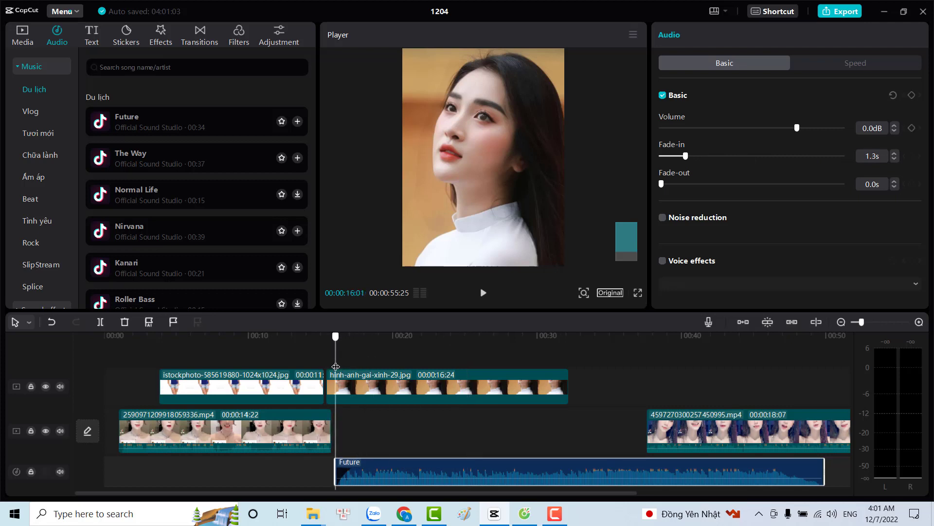
{"action": "left_click", "coordinate": [484, 292]}
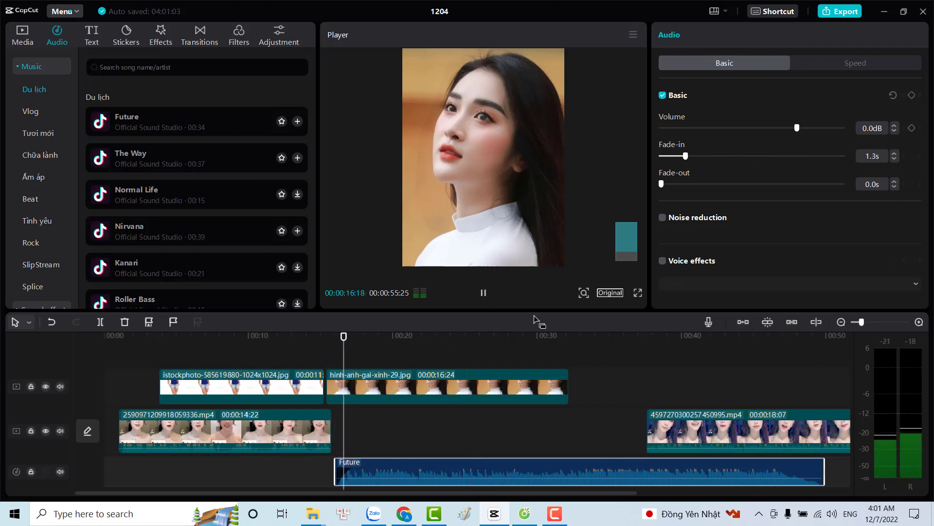
{"action": "left_click", "coordinate": [483, 292]}
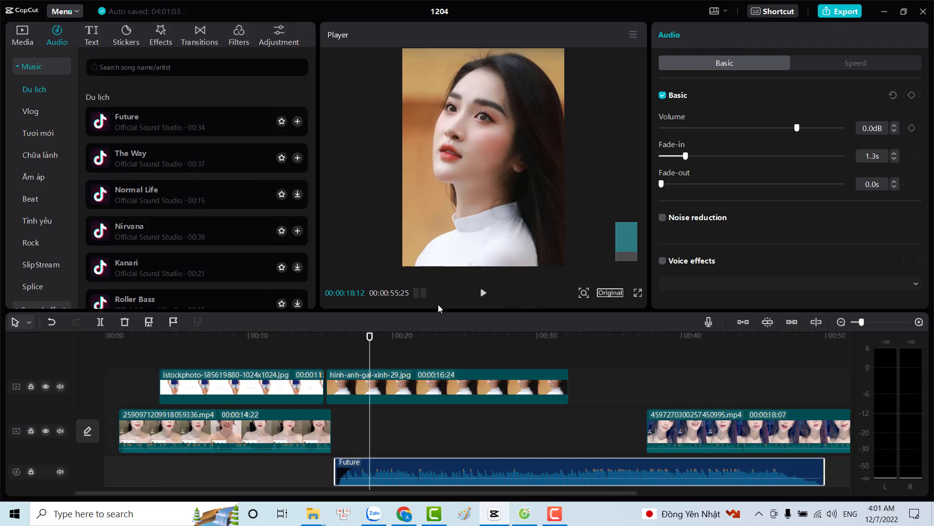
- Give the Future track an 8.0 s fade-out and play its ending from about 44 seconds
{"action": "left_click_drag", "start_coordinate": [370, 337], "coordinate": [493, 361]}
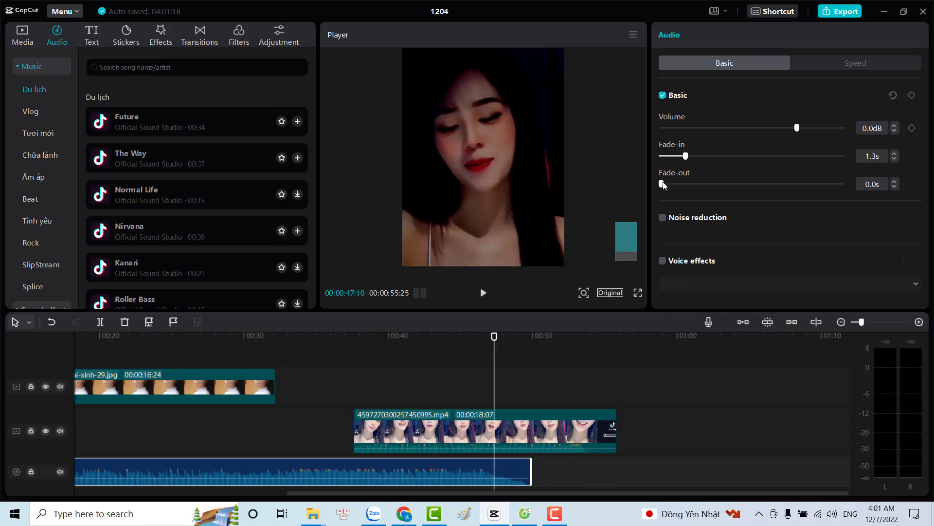
{"action": "left_click_drag", "start_coordinate": [662, 185], "coordinate": [807, 190]}
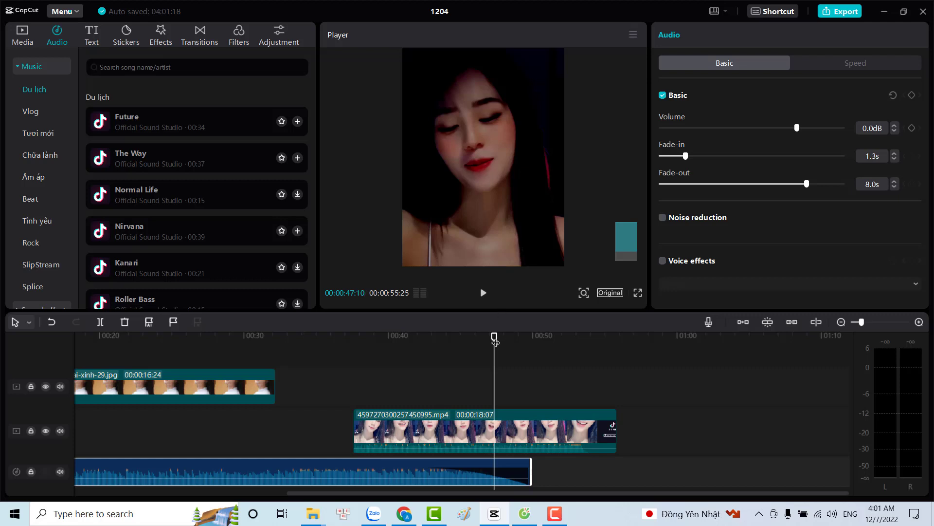
{"action": "left_click_drag", "start_coordinate": [495, 337], "coordinate": [453, 350]}
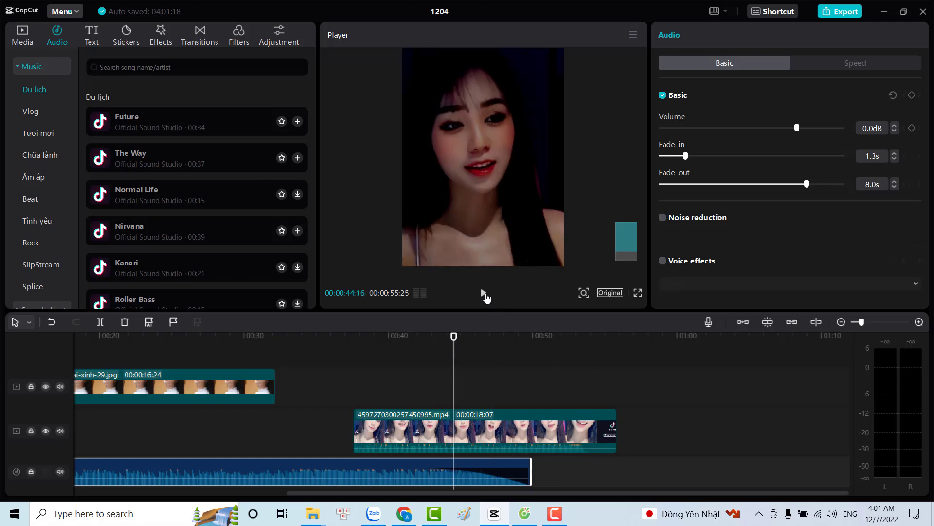
{"action": "left_click", "coordinate": [484, 293]}
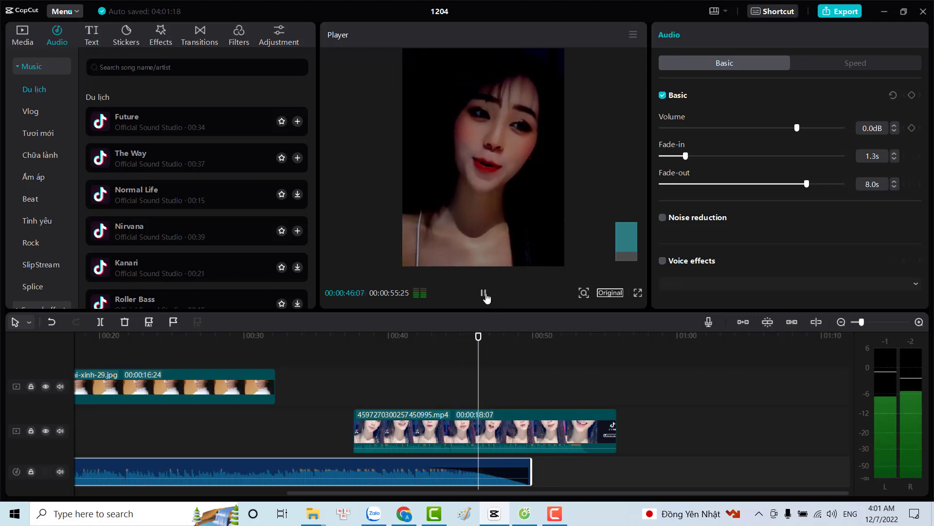
- Move the last video clip past the end of the music, to about 52 seconds, and play the fade-out alone
{"action": "left_click_drag", "start_coordinate": [438, 427], "coordinate": [647, 428]}
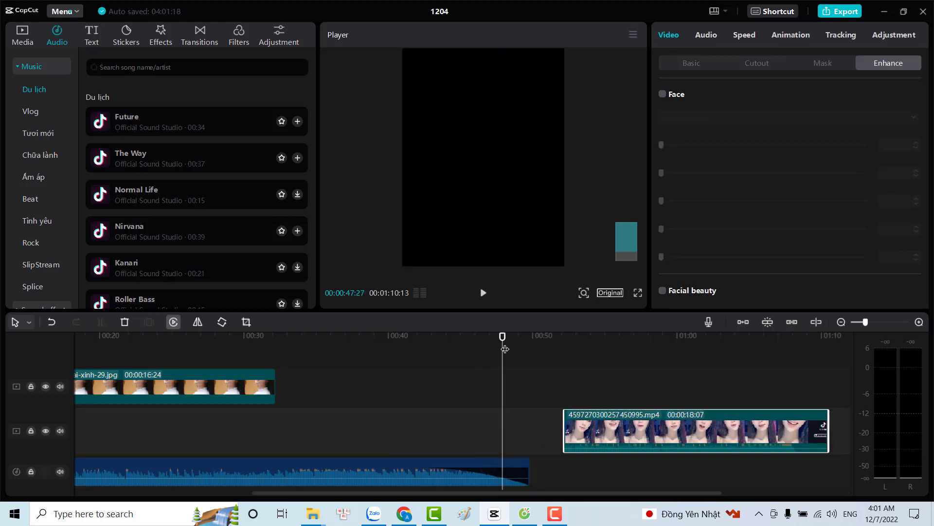
{"action": "left_click", "coordinate": [457, 344]}
{"action": "left_click", "coordinate": [483, 294]}
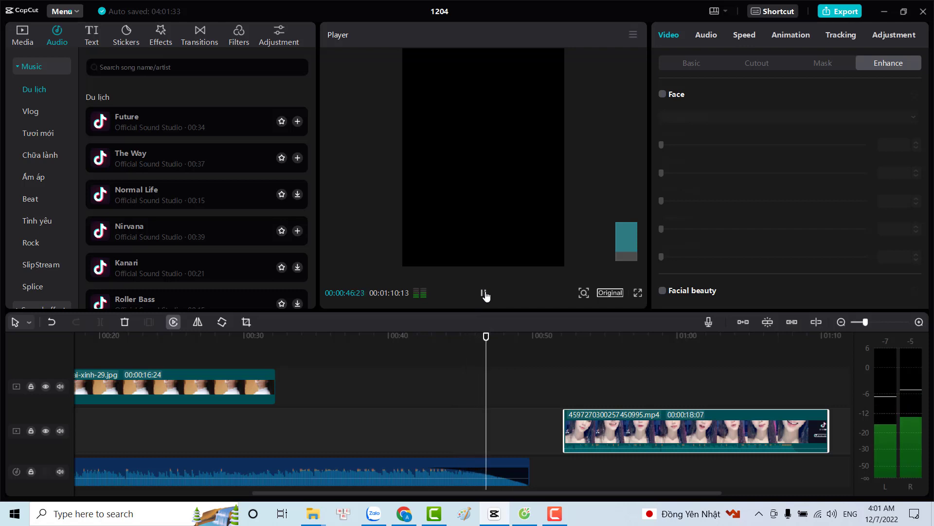
{"action": "left_click", "coordinate": [484, 294]}
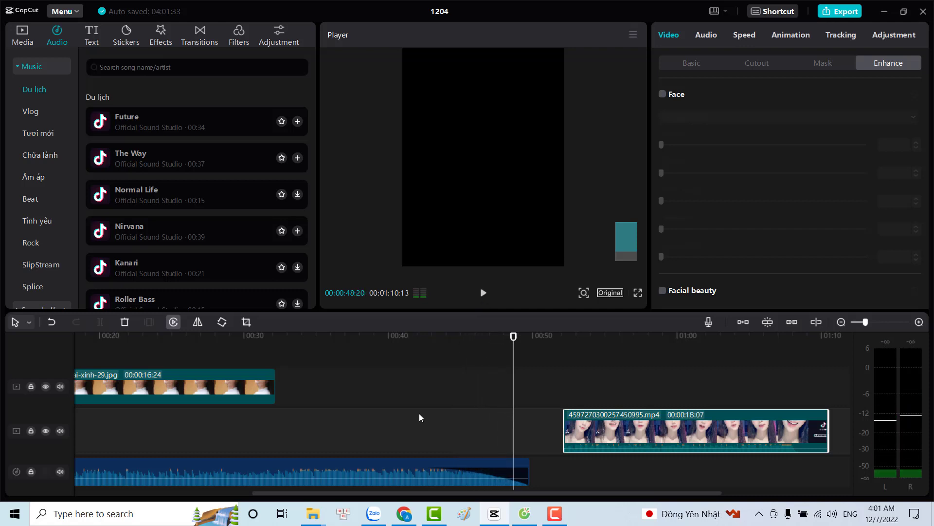
- Raise the Future track's volume to 0.5 dB and shift the track to start at about 36 seconds
{"action": "left_click", "coordinate": [385, 469]}
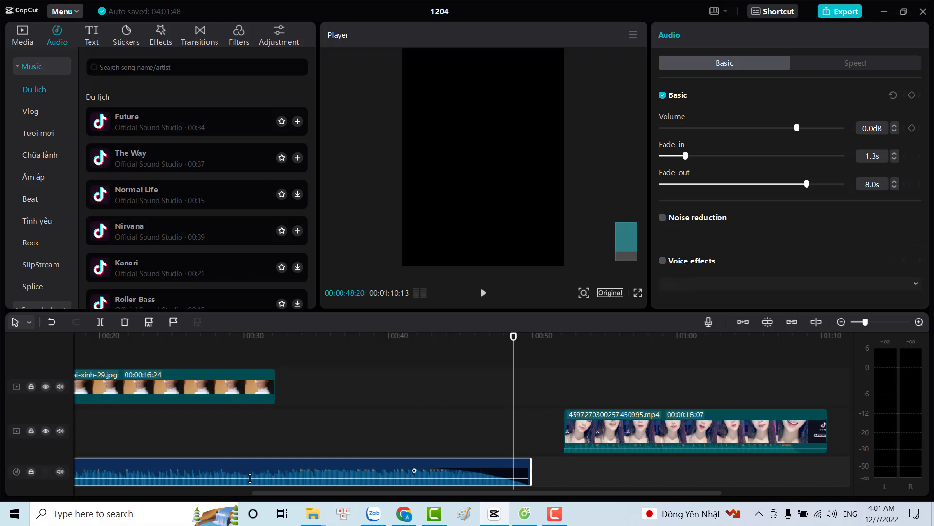
{"action": "left_click_drag", "start_coordinate": [251, 474], "coordinate": [254, 486]}
{"action": "key", "text": "ctrl+z"}
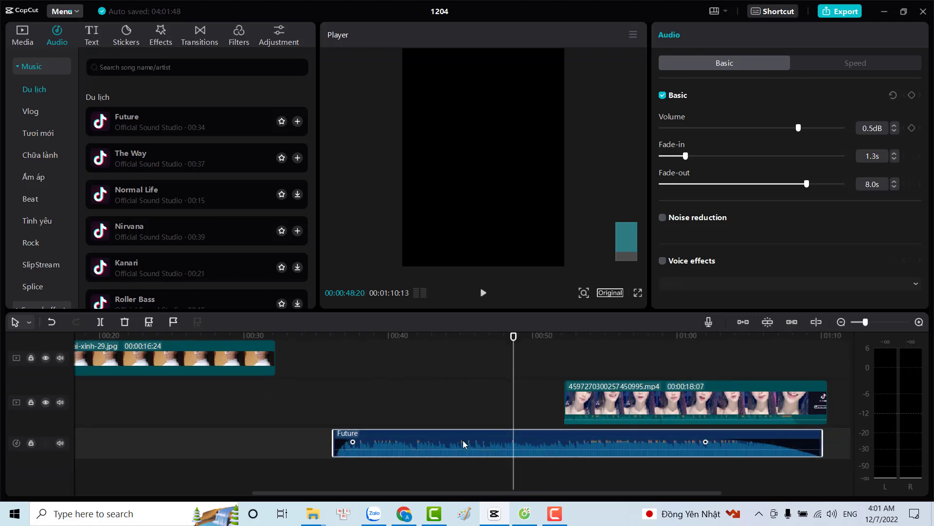
- Move the istockphoto image to about 29 seconds and the hinh-anh image to about 46 seconds, and play the first video uncovered
{"action": "left_click_drag", "start_coordinate": [288, 497], "coordinate": [164, 497]}
{"action": "left_click_drag", "start_coordinate": [721, 336], "coordinate": [129, 336]}
{"action": "left_click", "coordinate": [362, 384]}
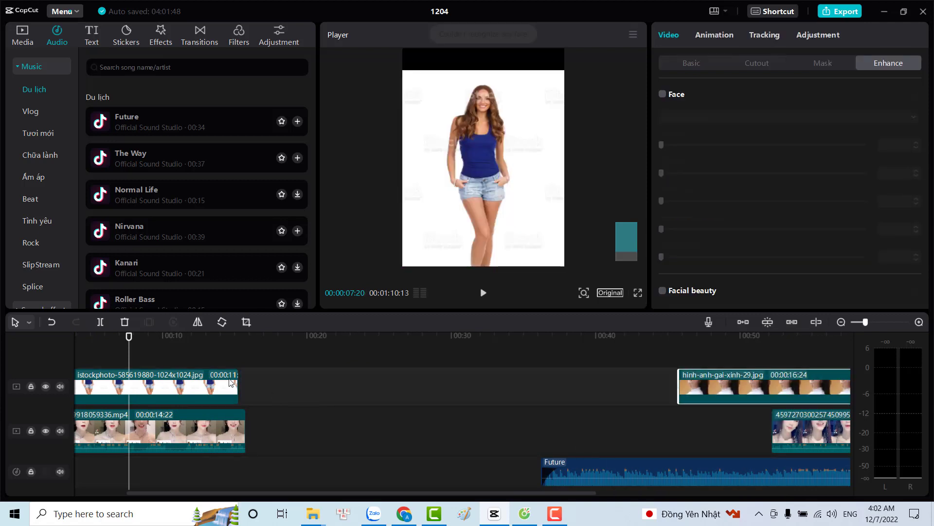
{"action": "left_click_drag", "start_coordinate": [215, 386], "coordinate": [582, 387]}
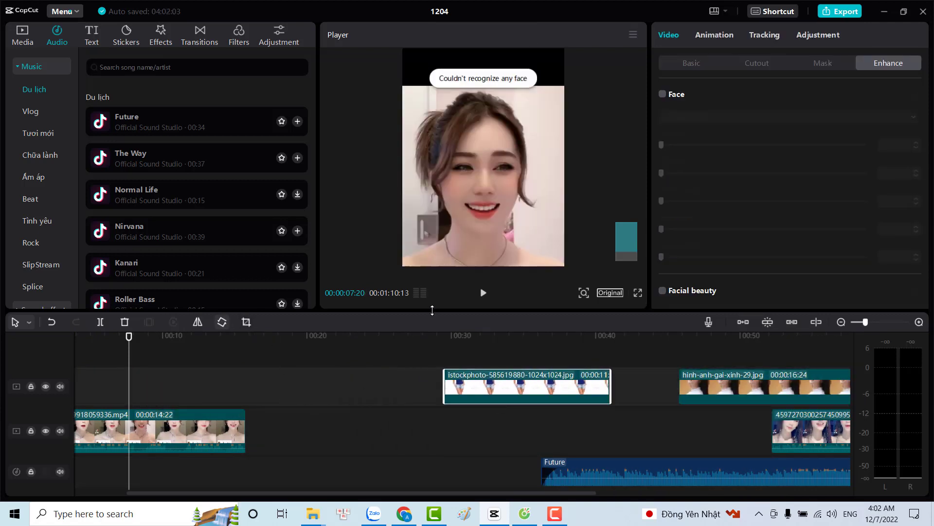
{"action": "left_click", "coordinate": [483, 294]}
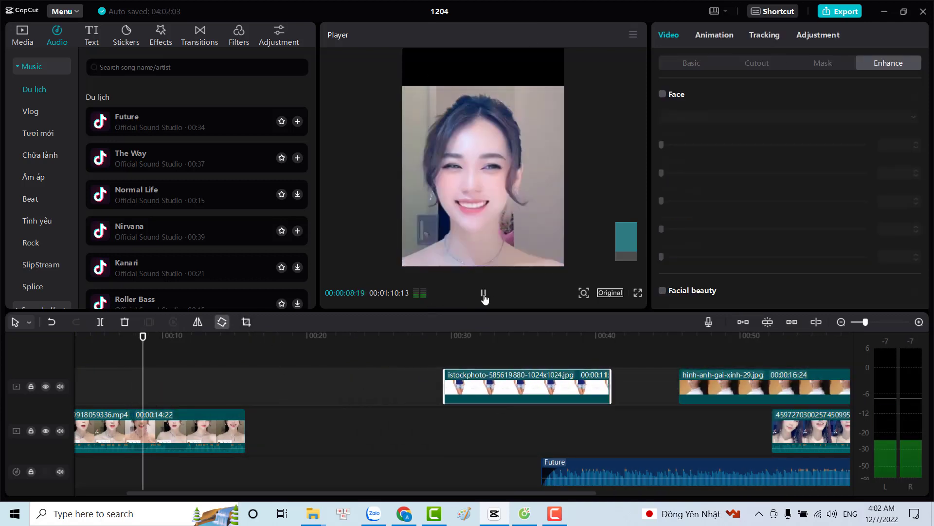
{"action": "left_click", "coordinate": [484, 294]}
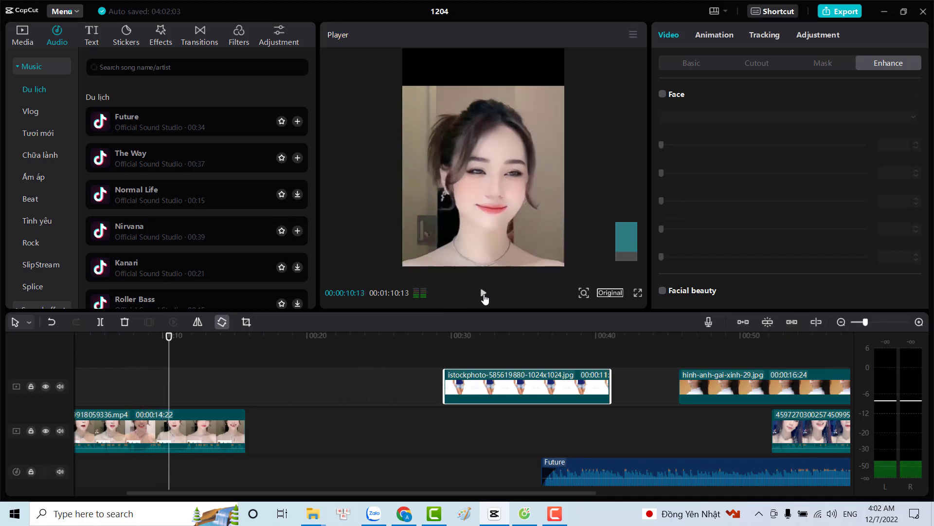
- Enable voice effects on the first video clip with the Robot effect and play the result
{"action": "left_click", "coordinate": [213, 431]}
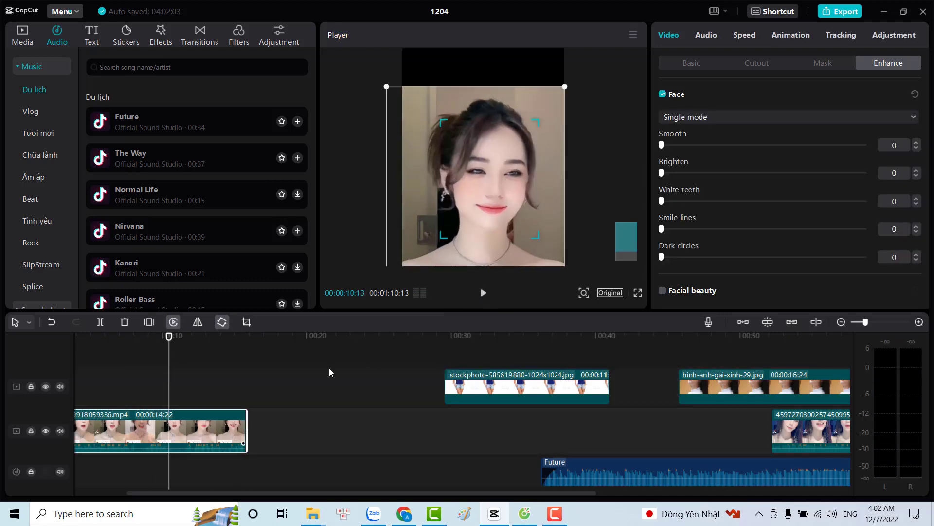
{"action": "left_click", "coordinate": [700, 34]}
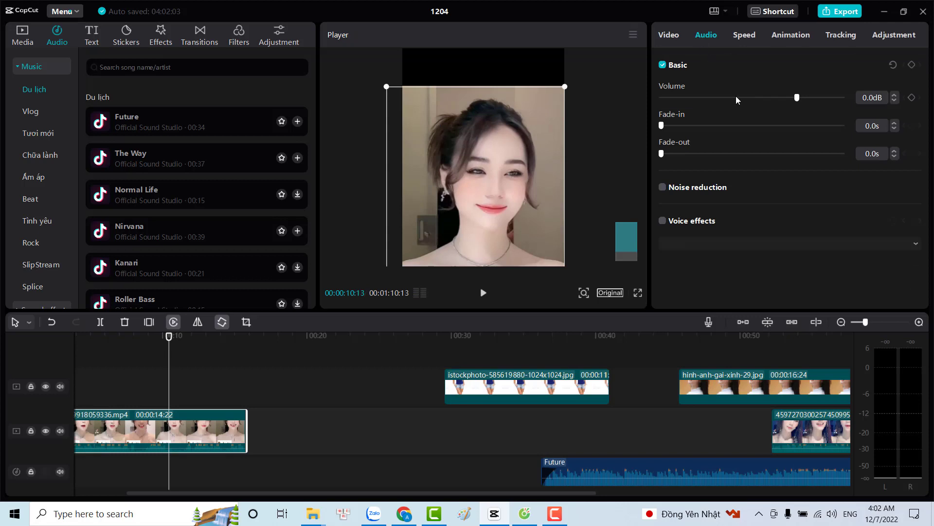
{"action": "left_click", "coordinate": [663, 221]}
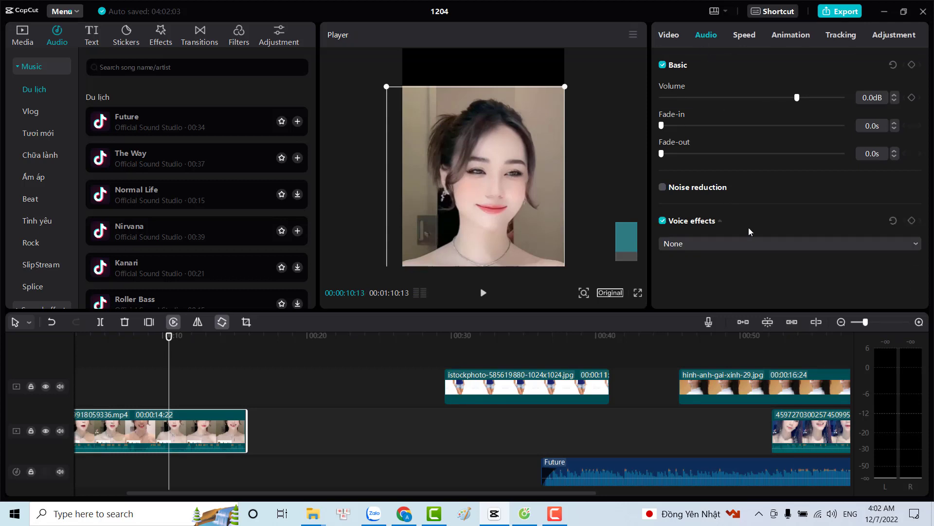
{"action": "left_click", "coordinate": [760, 242]}
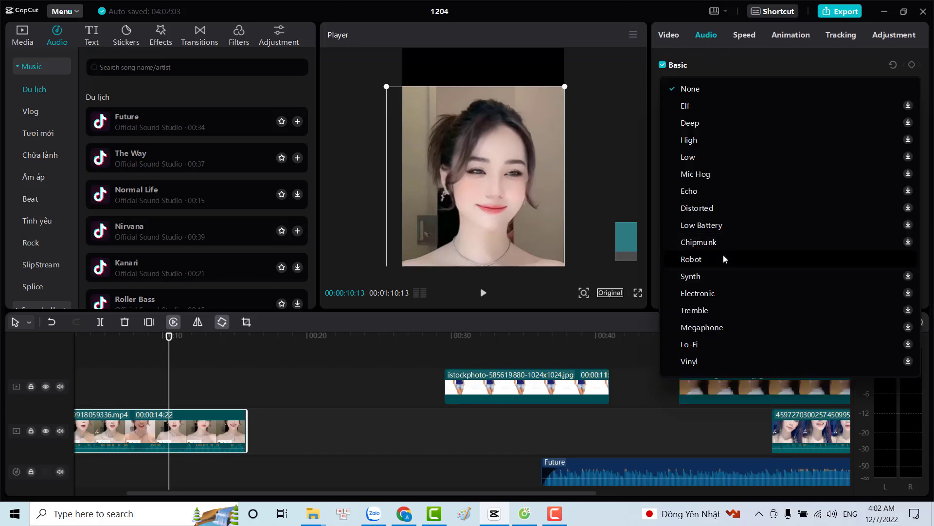
{"action": "left_click", "coordinate": [722, 257]}
{"action": "left_click", "coordinate": [482, 295]}
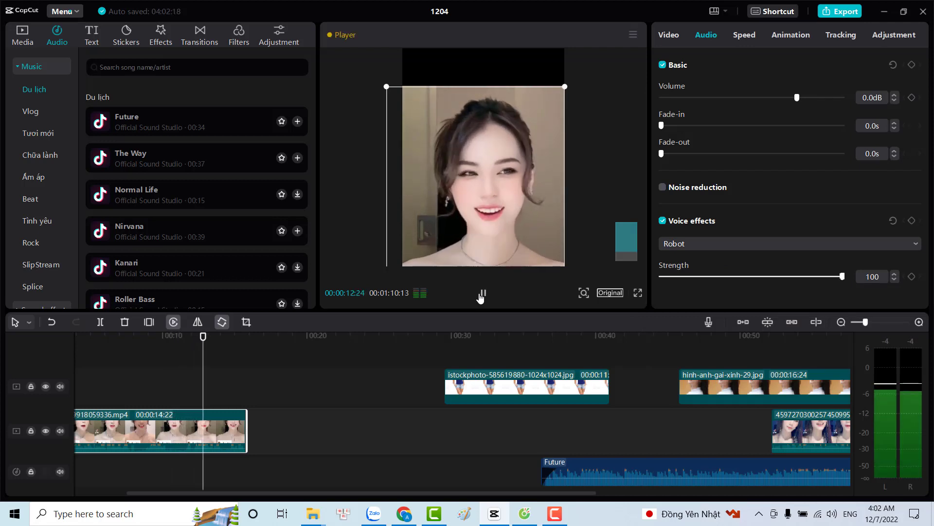
{"action": "left_click", "coordinate": [481, 294]}
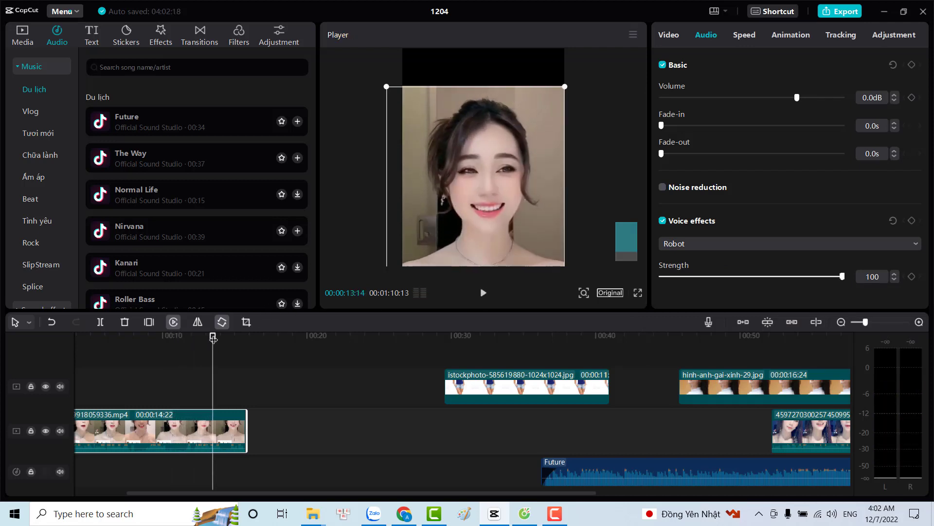
- Switch the first video's voice effect to Mic Hog and play it from about 8 seconds
{"action": "left_click_drag", "start_coordinate": [212, 338], "coordinate": [139, 337]}
{"action": "left_click", "coordinate": [779, 244]}
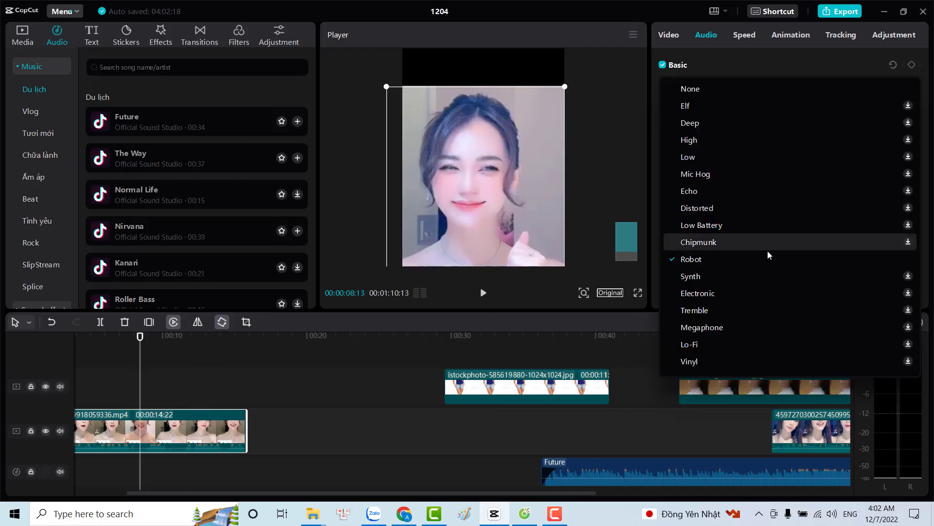
{"action": "left_click", "coordinate": [720, 175]}
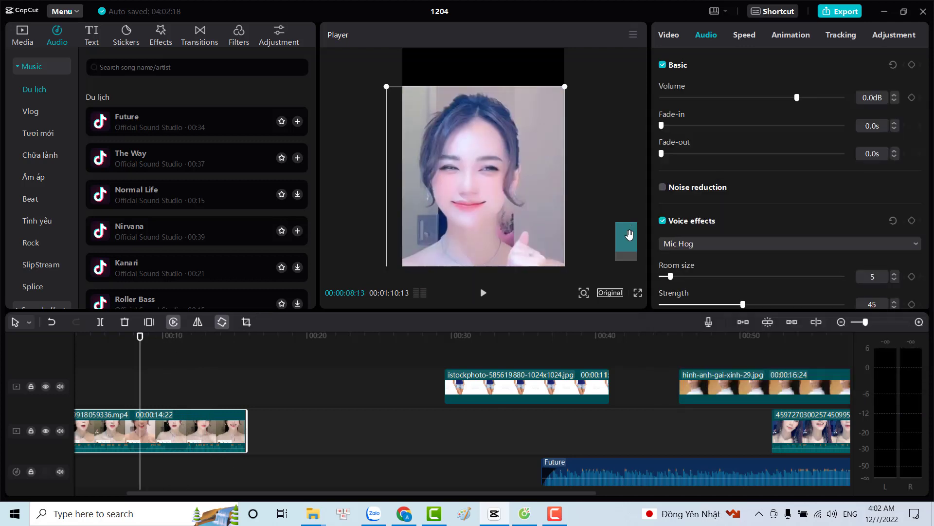
{"action": "left_click", "coordinate": [483, 293]}
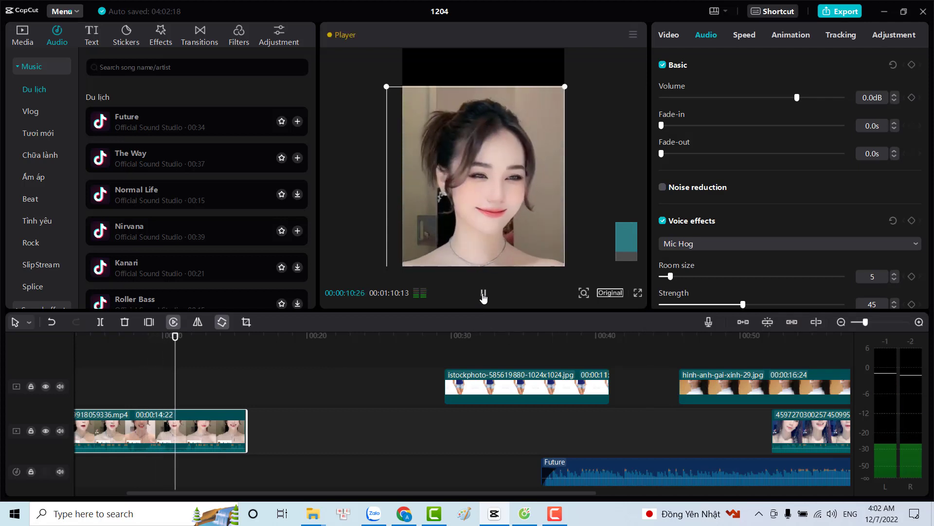
{"action": "left_click", "coordinate": [484, 293]}
- Change the first video's voice effect to Chipmunk and play the result
{"action": "left_click", "coordinate": [764, 244]}
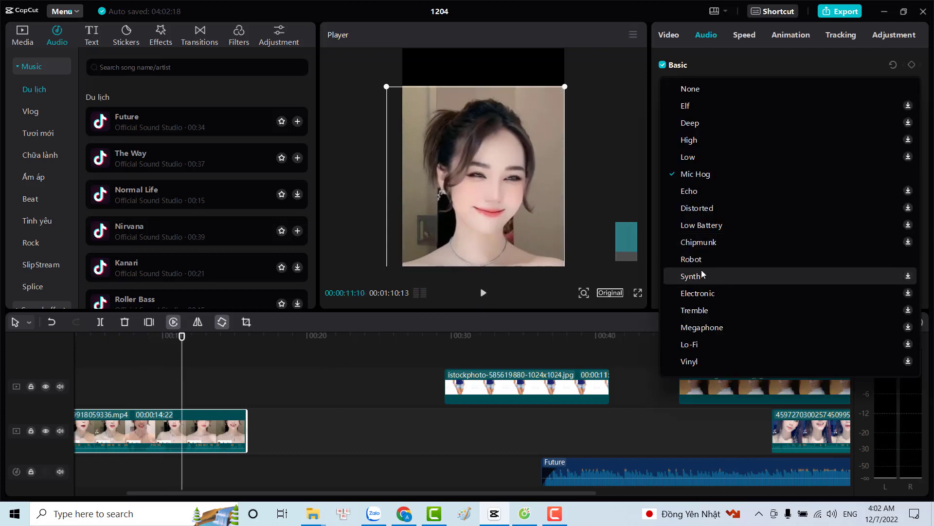
{"action": "left_click", "coordinate": [696, 243]}
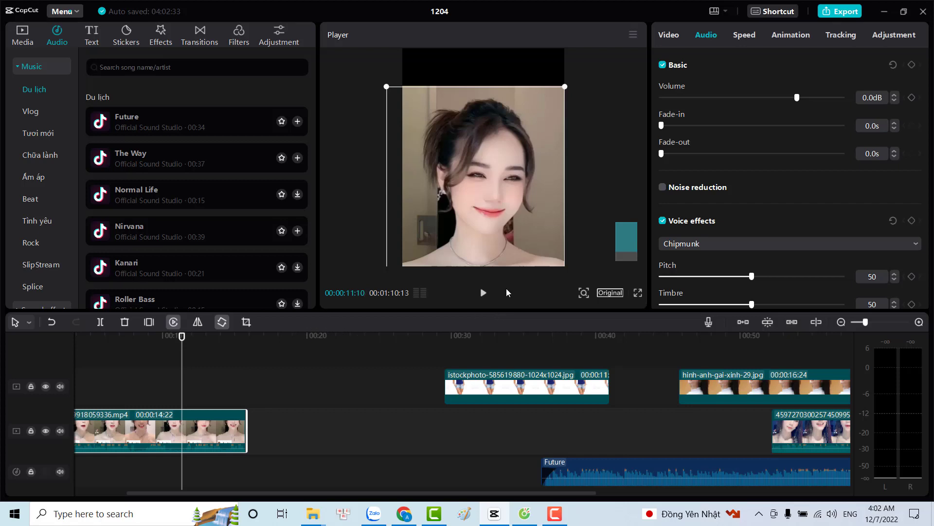
{"action": "left_click", "coordinate": [483, 293]}
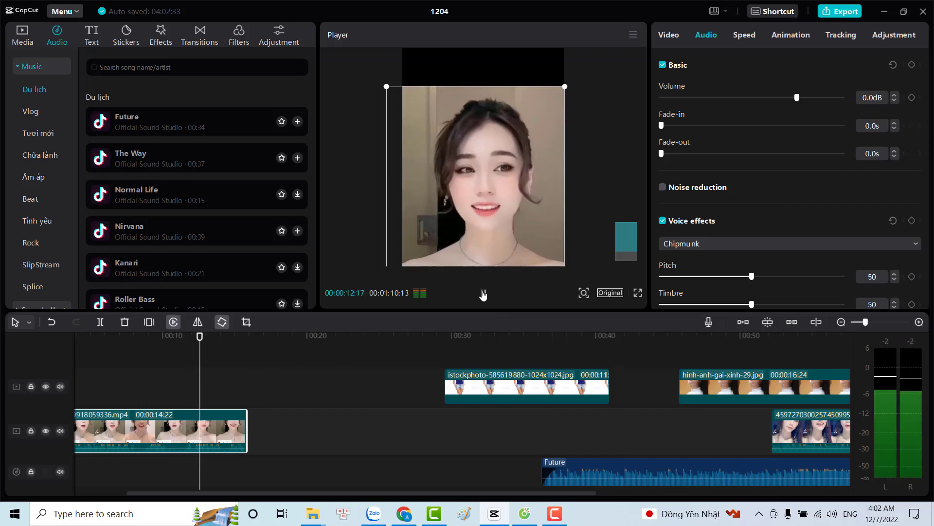
- Stop the playback and set the Future music clip's speed to 4.2x
{"action": "left_click", "coordinate": [483, 294]}
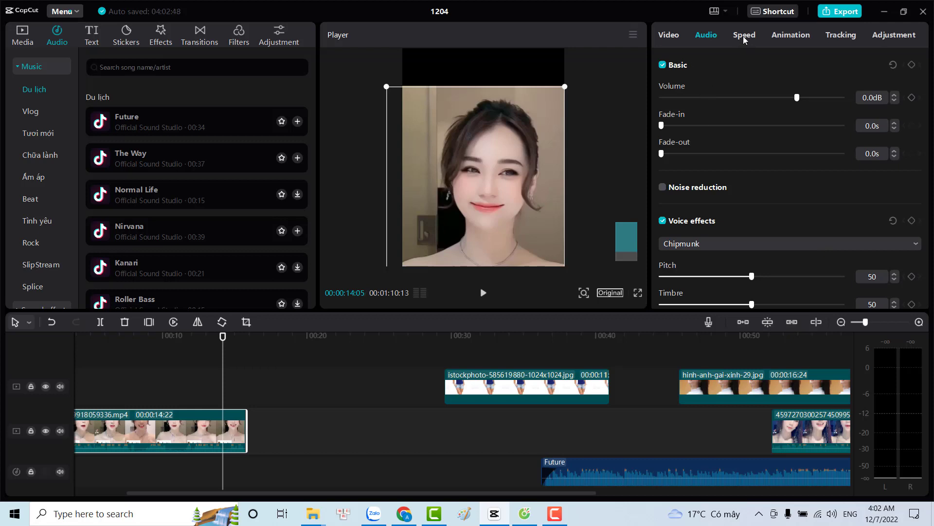
{"action": "left_click", "coordinate": [646, 482]}
{"action": "left_click", "coordinate": [841, 67]}
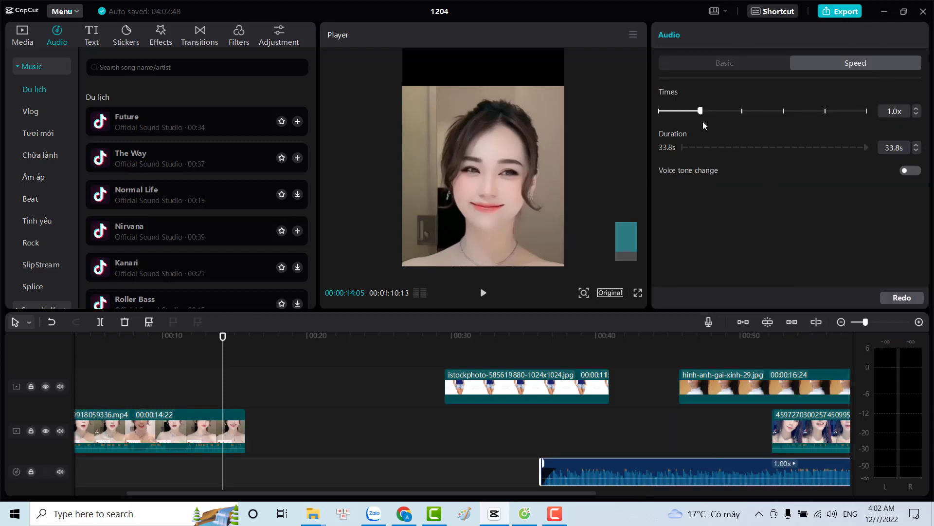
{"action": "left_click_drag", "start_coordinate": [728, 107], "coordinate": [756, 110]}
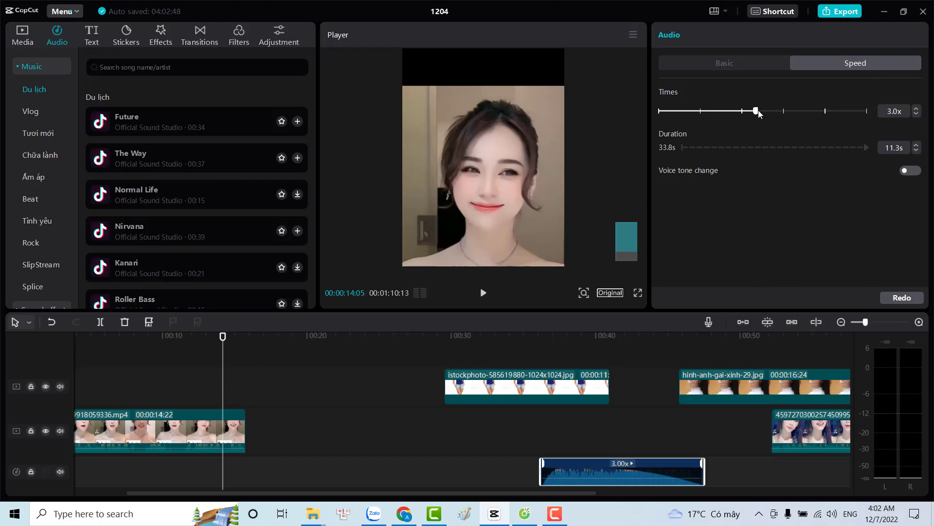
{"action": "left_click_drag", "start_coordinate": [809, 108], "coordinate": [772, 112]}
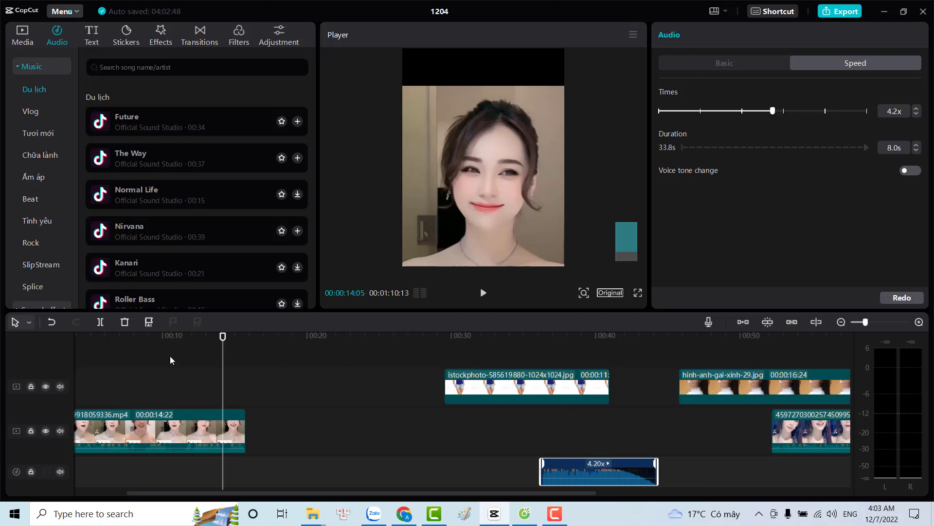
- Move the Future music clip to start at about 19 seconds and play a few seconds of it from its beginning
{"action": "mouse_move", "coordinate": [585, 477]}
{"action": "left_click_drag", "start_coordinate": [586, 484], "coordinate": [334, 479]}
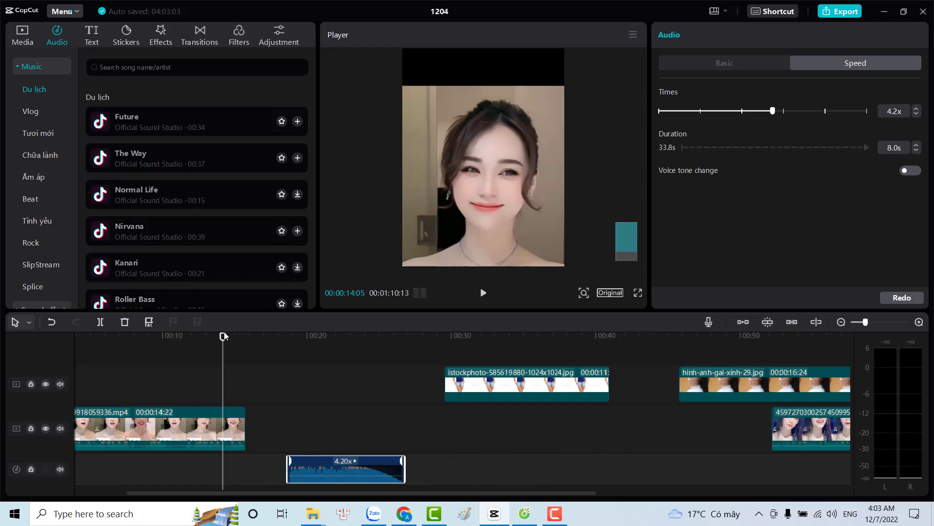
{"action": "mouse_move", "coordinate": [224, 336]}
{"action": "left_mouse_down"}
{"action": "mouse_move", "coordinate": [303, 346]}
{"action": "mouse_move", "coordinate": [288, 351]}
{"action": "left_mouse_up"}
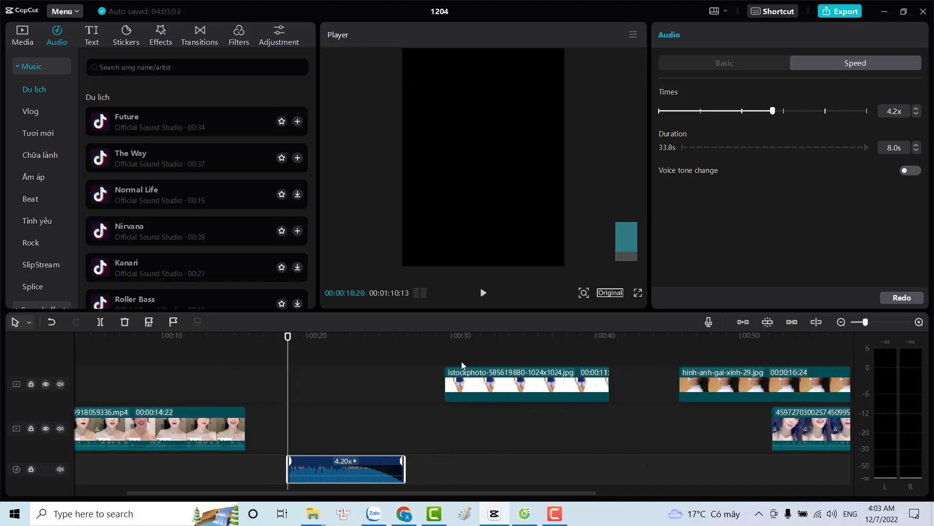
{"action": "left_click", "coordinate": [484, 293]}
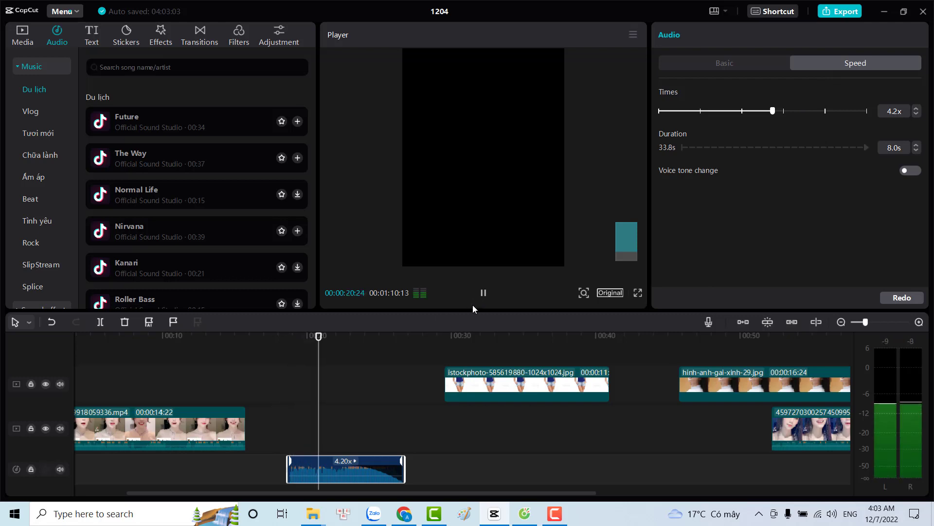
{"action": "left_click", "coordinate": [483, 294]}
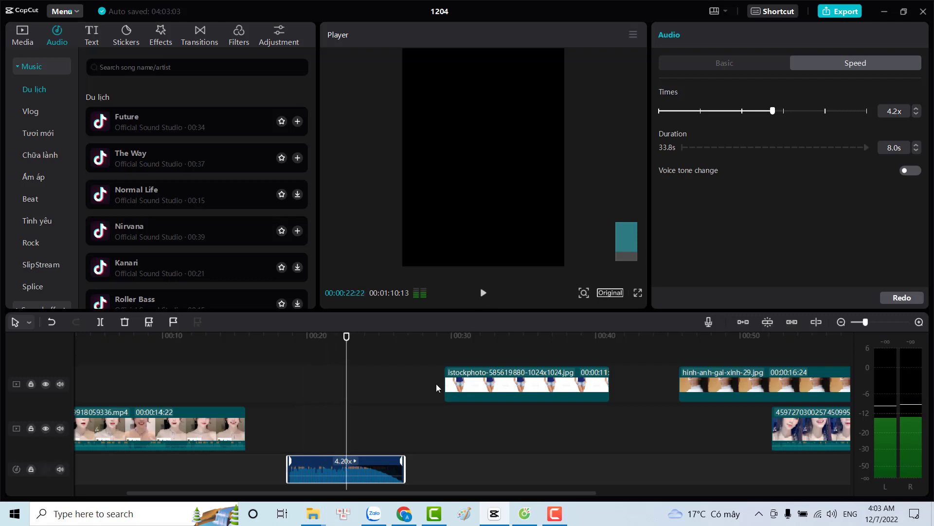
{"action": "left_click", "coordinate": [731, 63]}
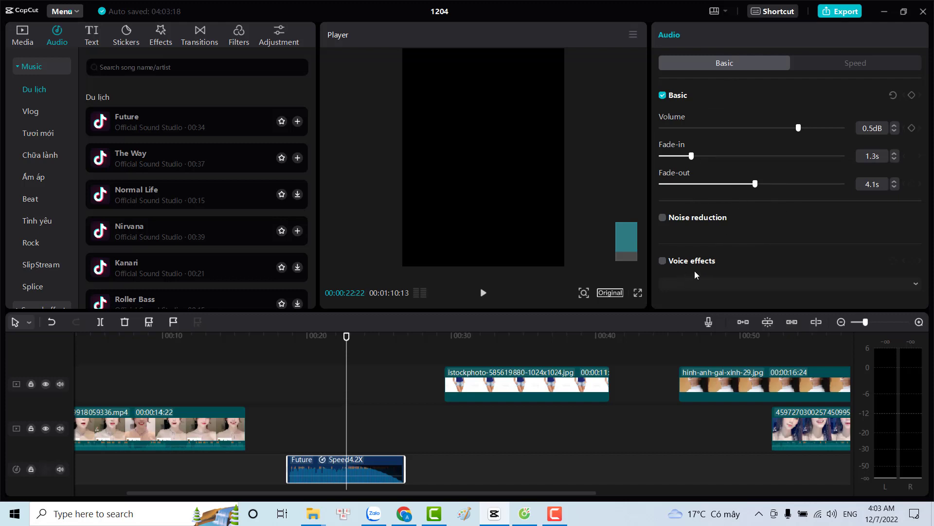
{"action": "left_click", "coordinate": [839, 63]}
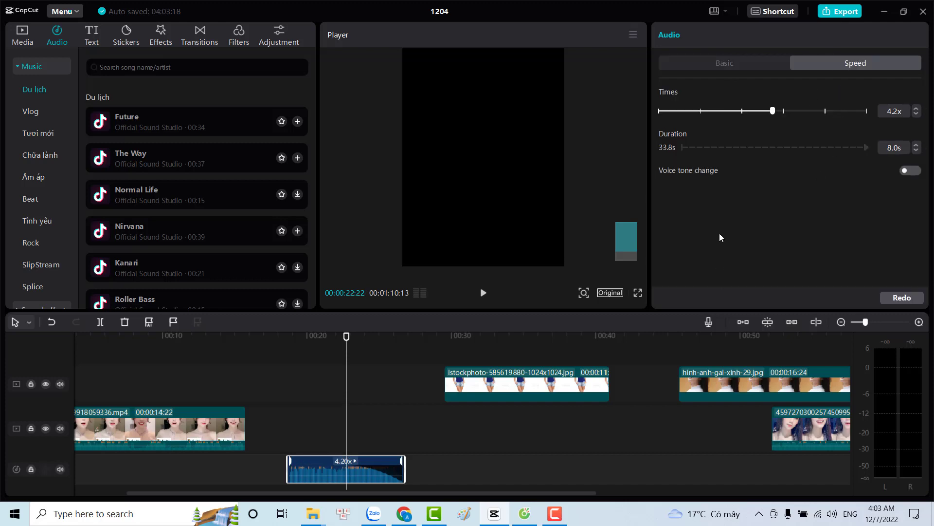